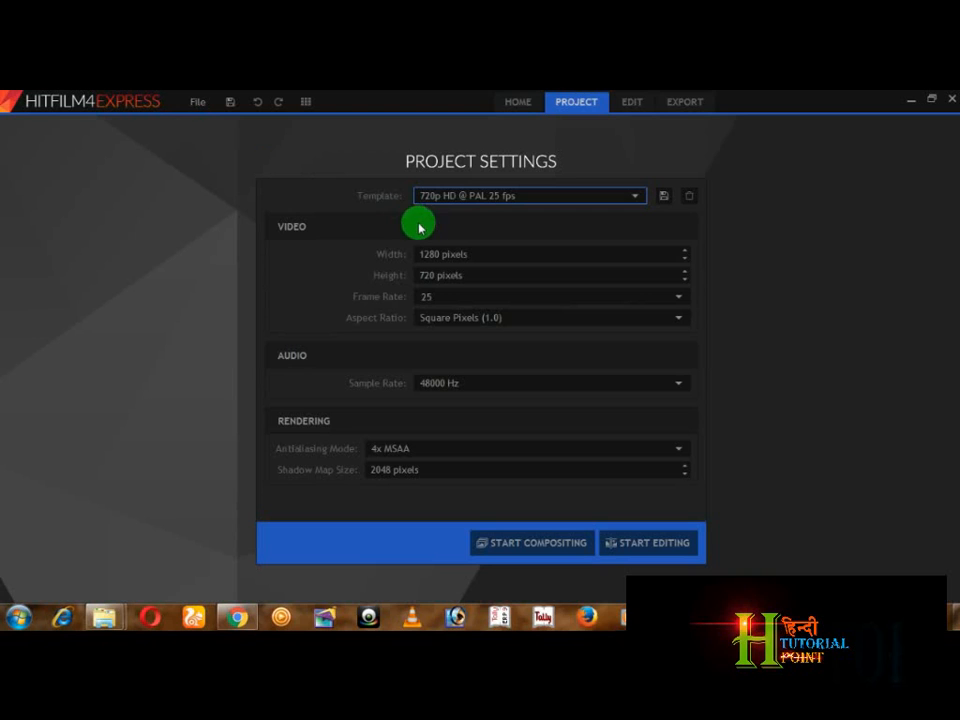
click(198, 102)
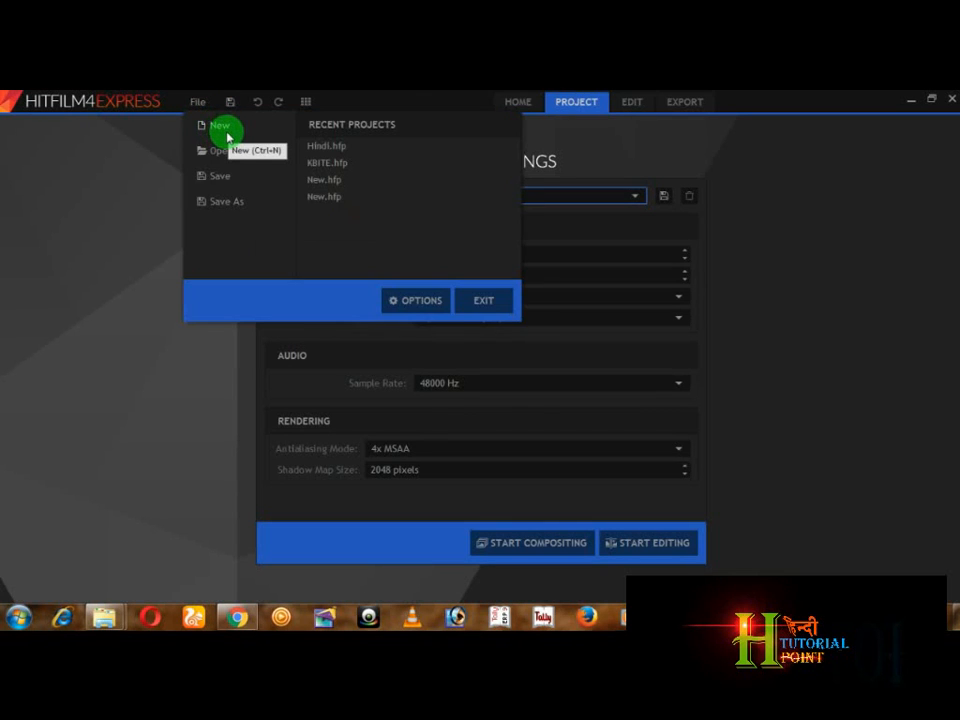
click(570, 158)
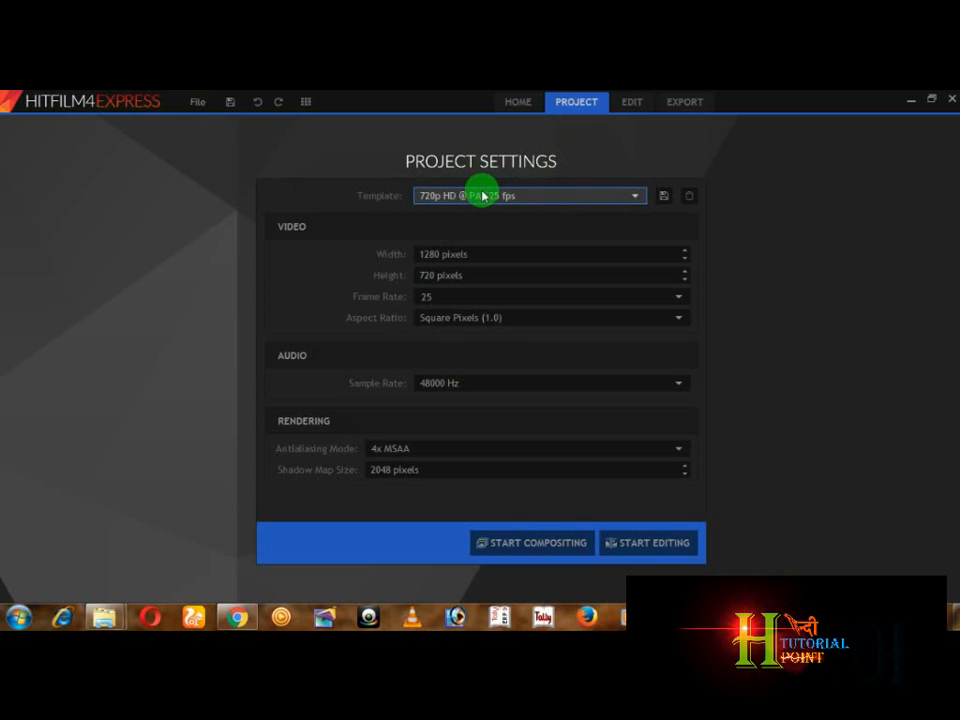
click(604, 194)
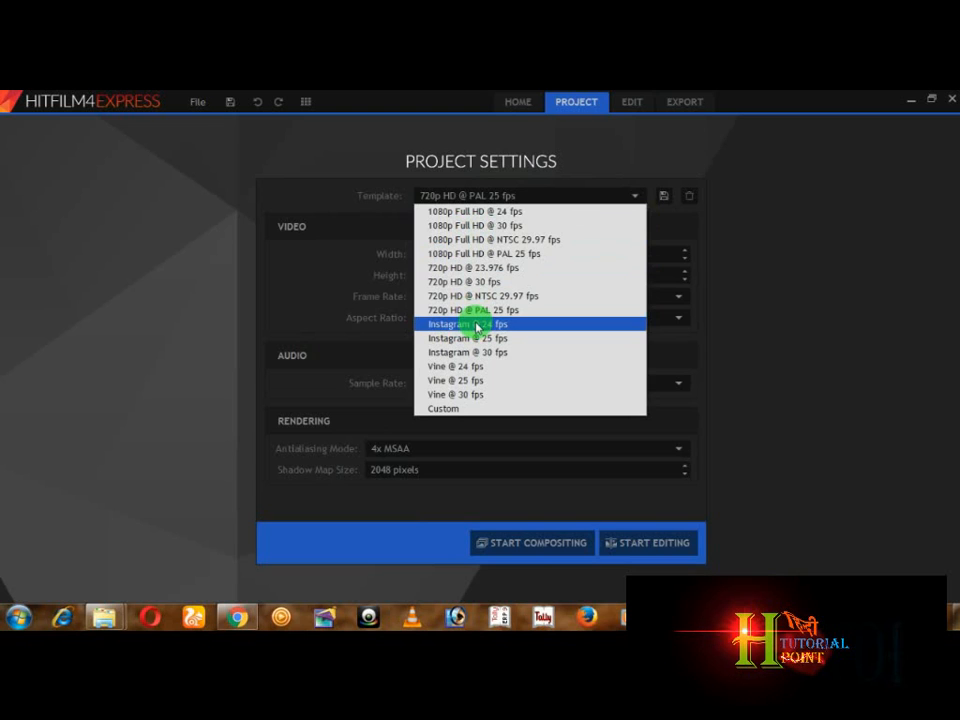
click(377, 204)
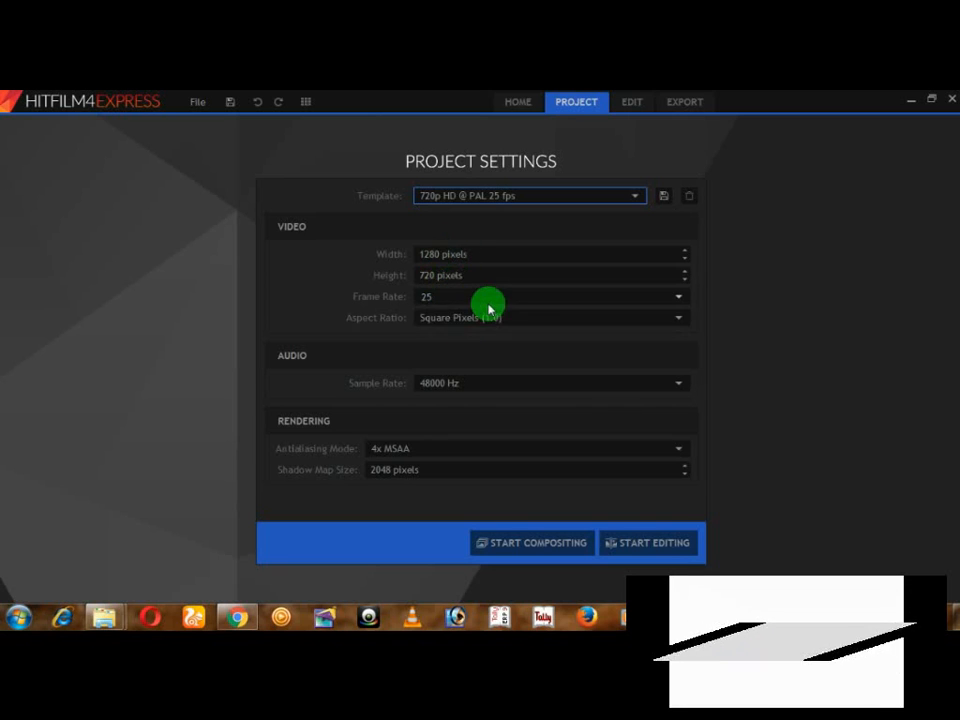
Start editing with the 720p HD @ PAL 25 fps project settings and set the viewer quality to Quarter
click(626, 544)
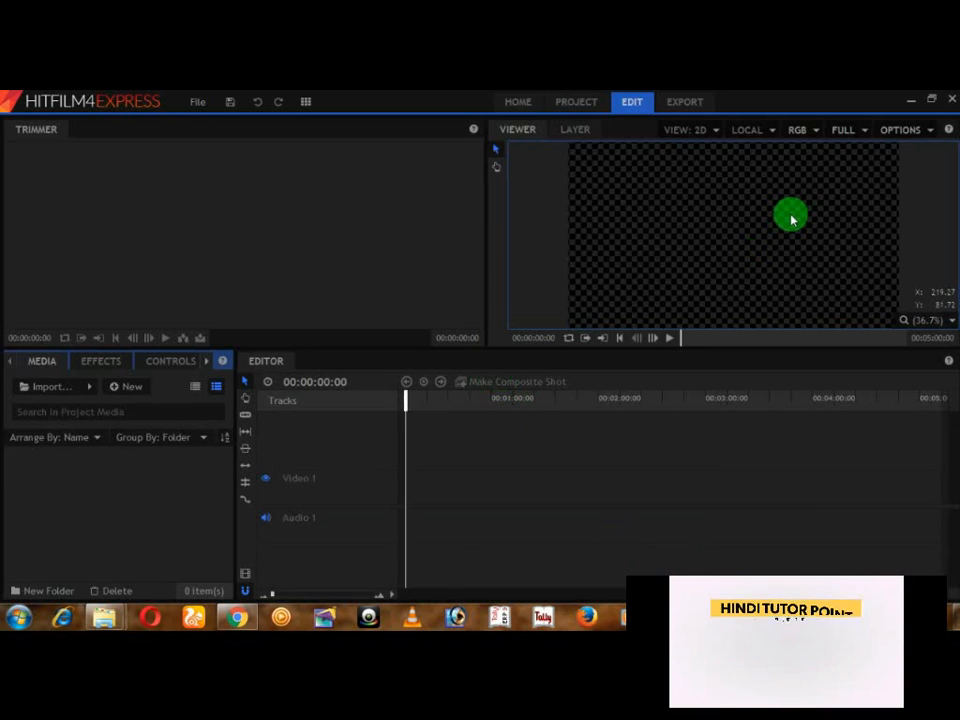
click(848, 131)
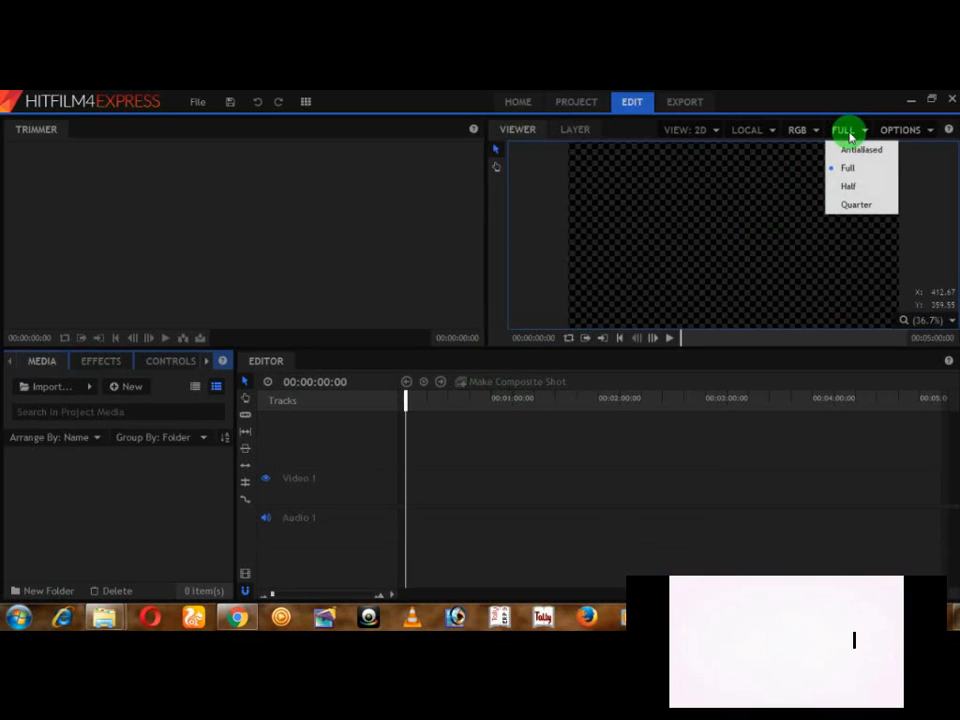
click(848, 206)
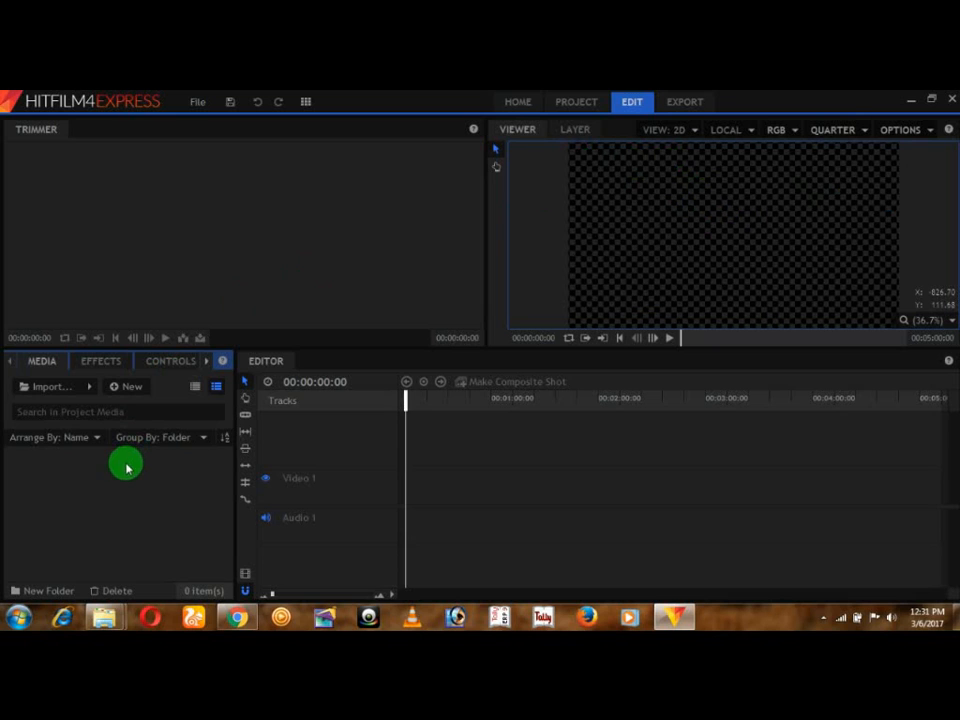
Import the Introduction video from the Introduction folder into the project media
click(56, 394)
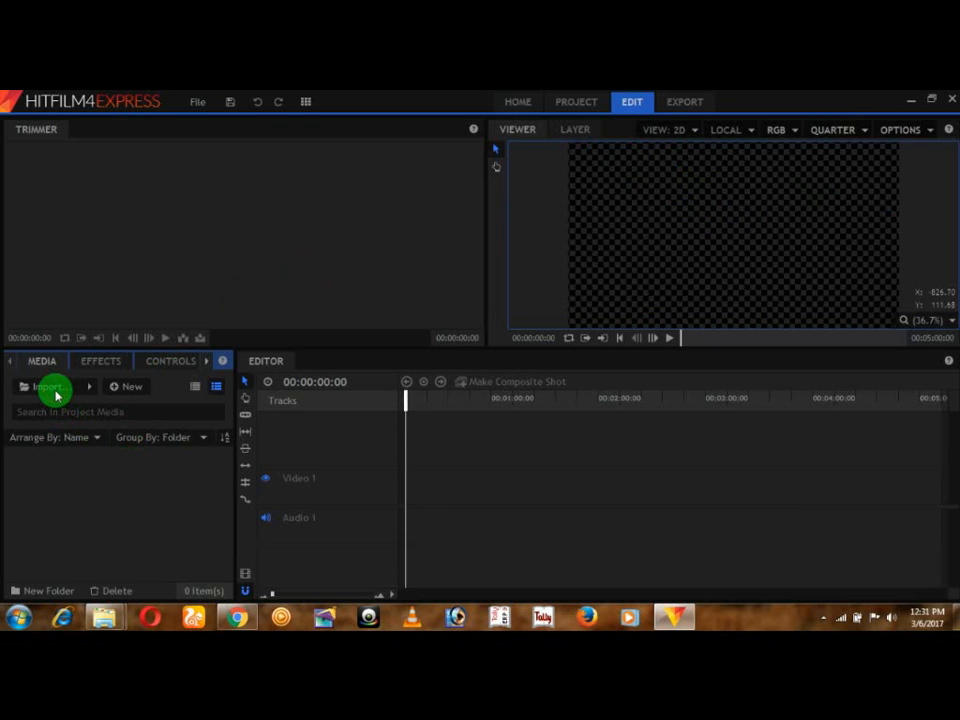
click(155, 205)
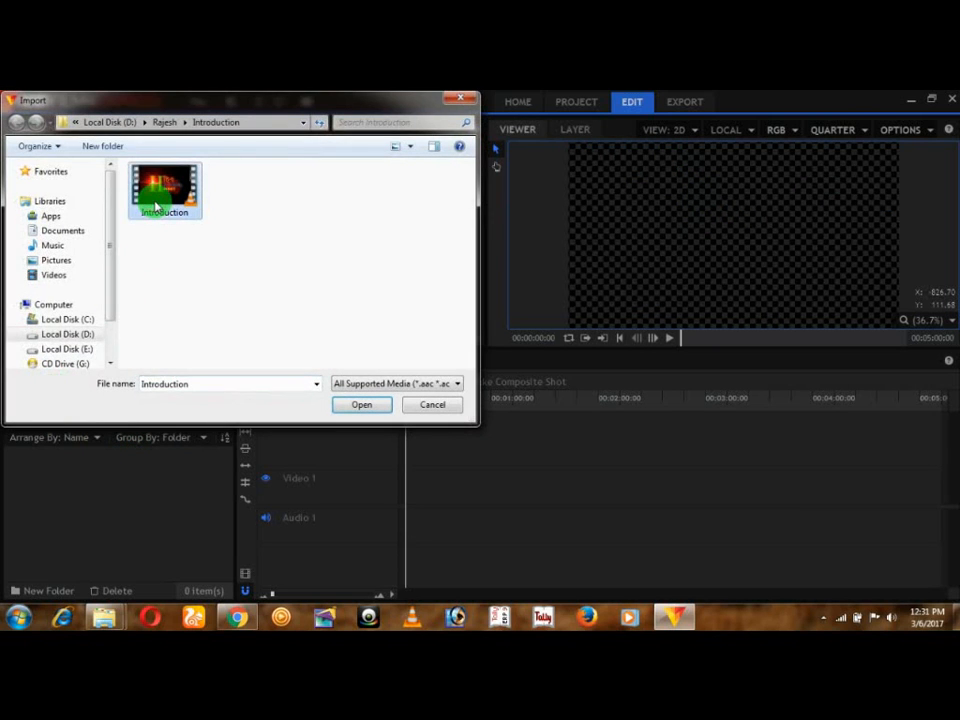
click(338, 404)
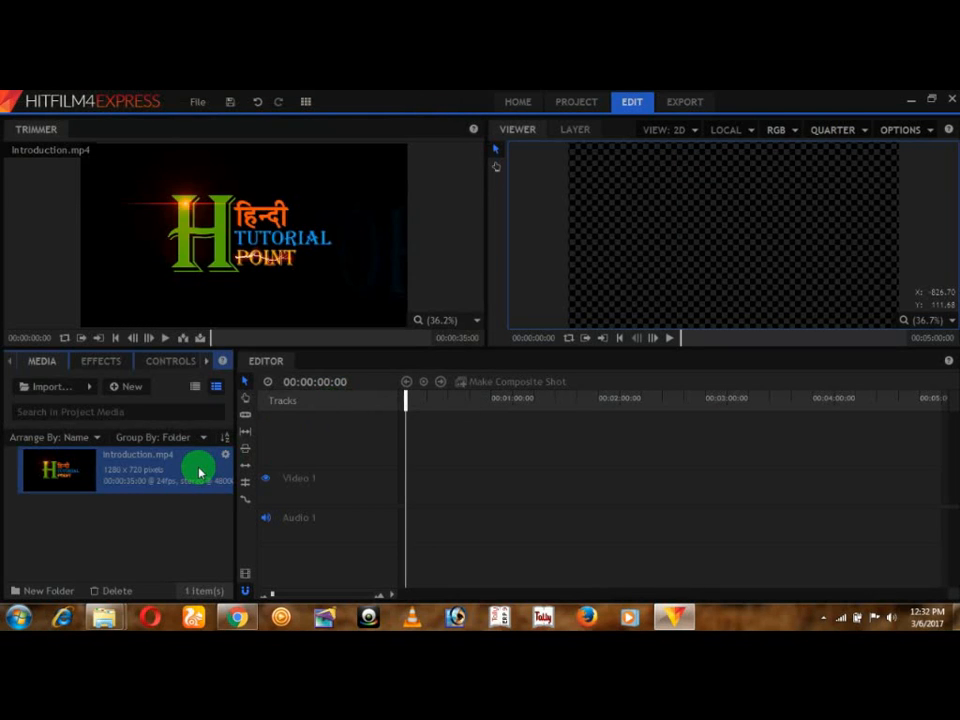
Make a composite shot from the Introduction.mp4 clip, keeping the suggested name and properties
right_click(199, 471)
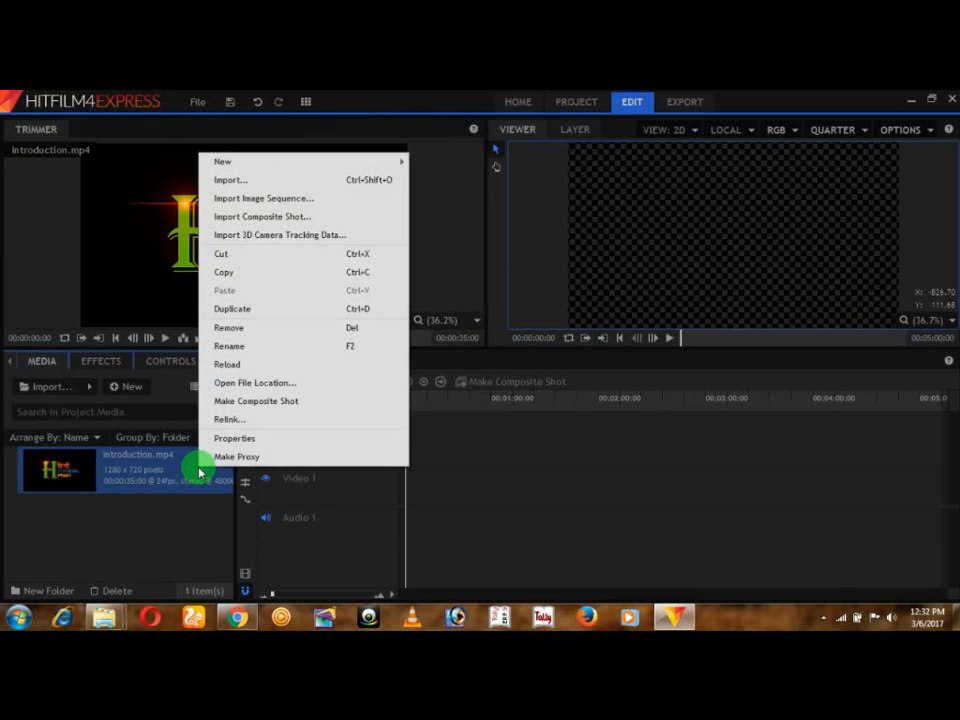
click(244, 406)
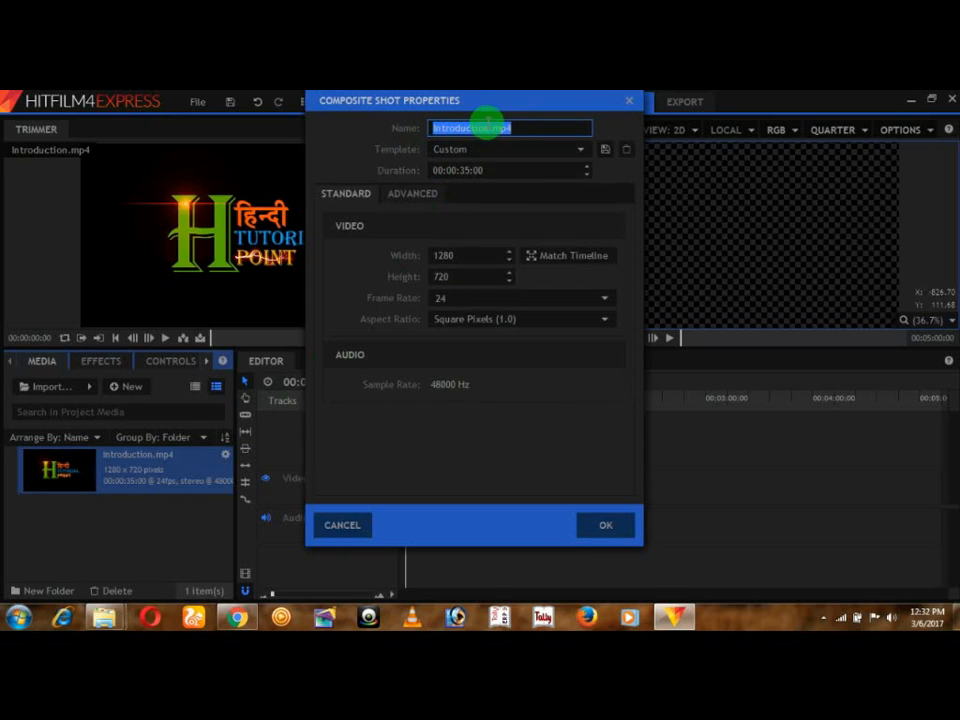
click(600, 524)
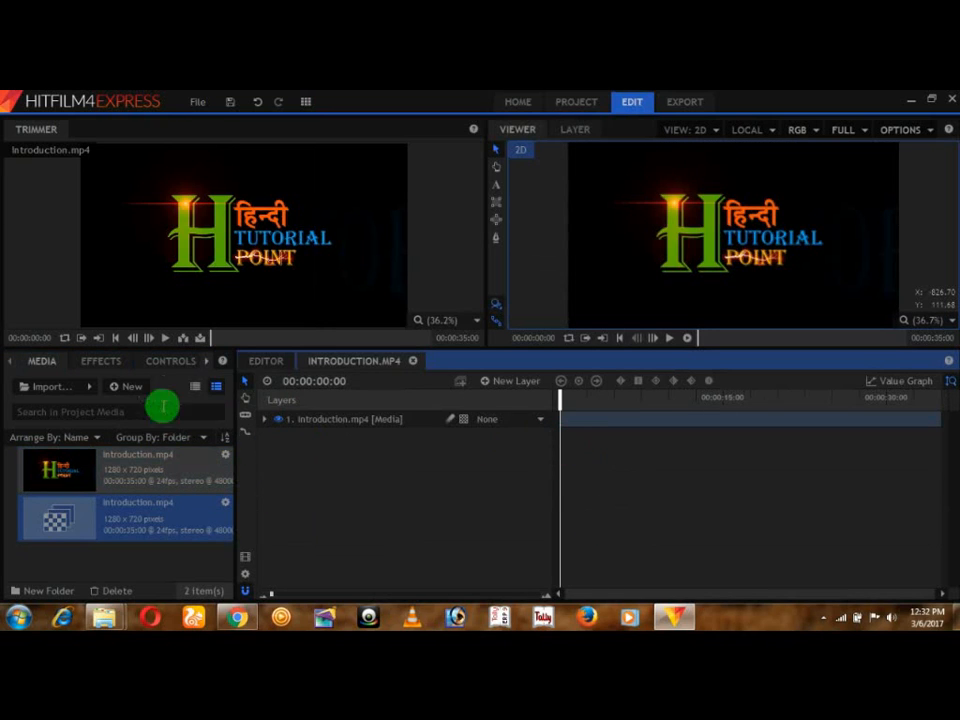
Apply the Angle Blur effect from the Blurs folder to the Introduction.mp4 layer
click(101, 361)
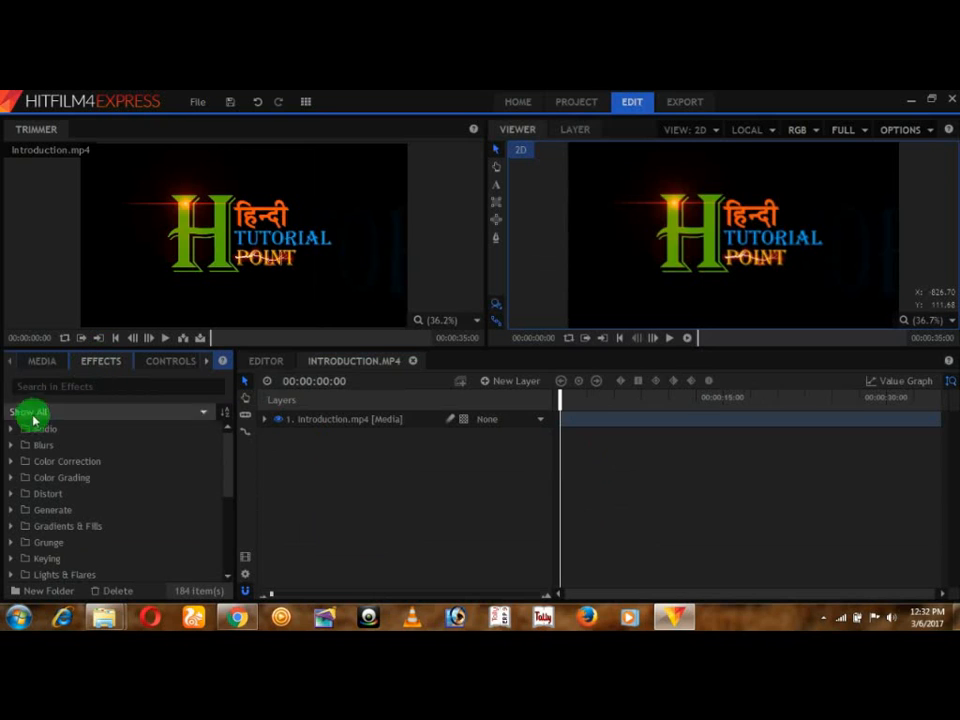
click(12, 446)
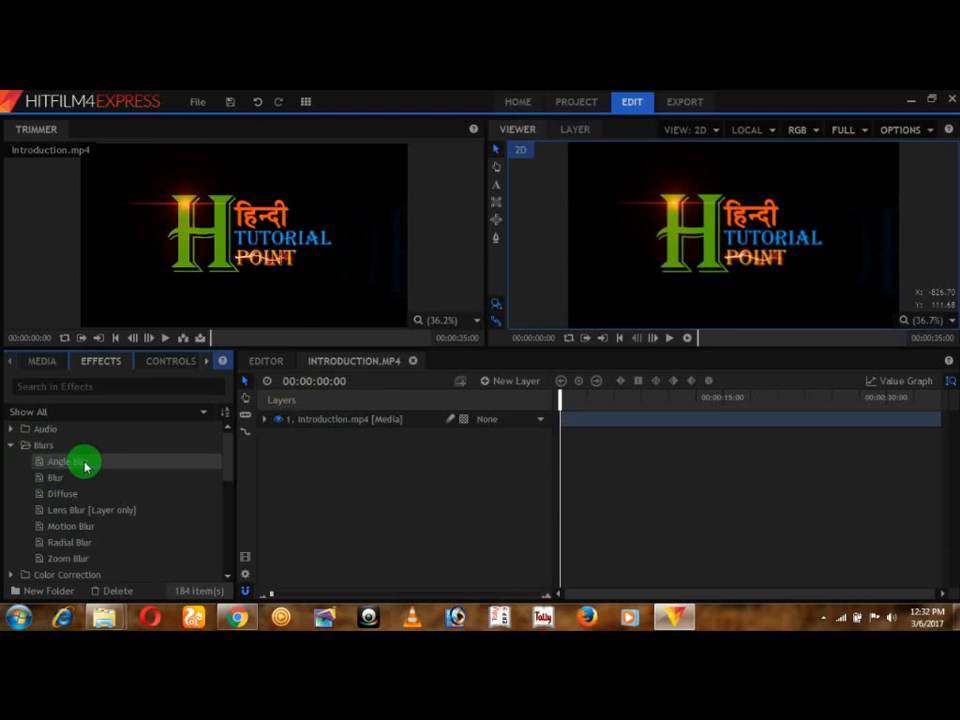
drag(82, 465, 320, 426)
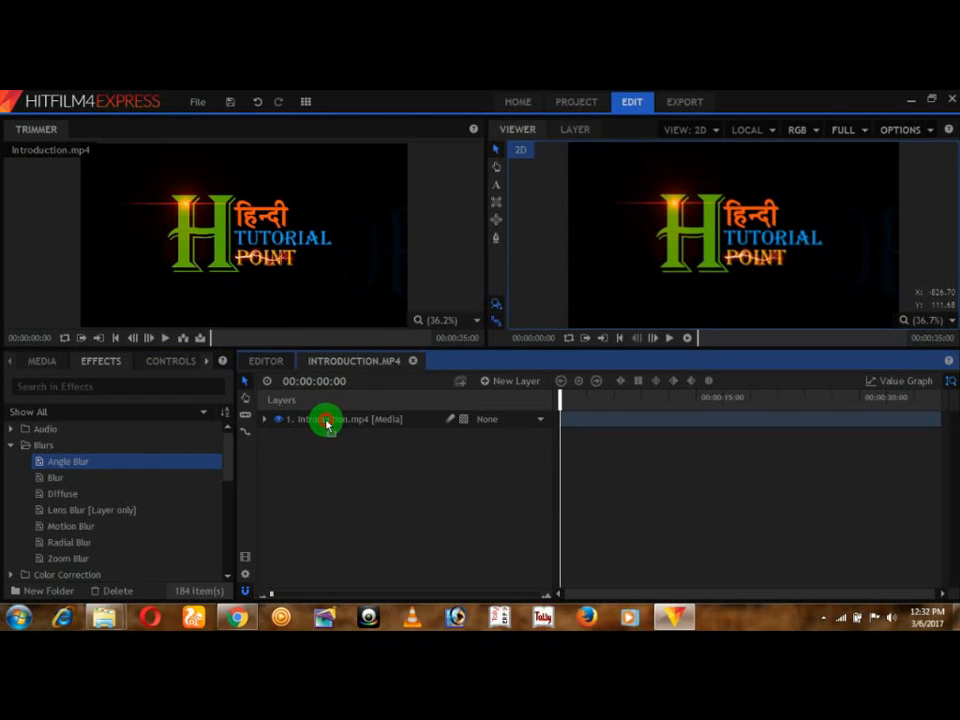
drag(326, 424, 326, 424)
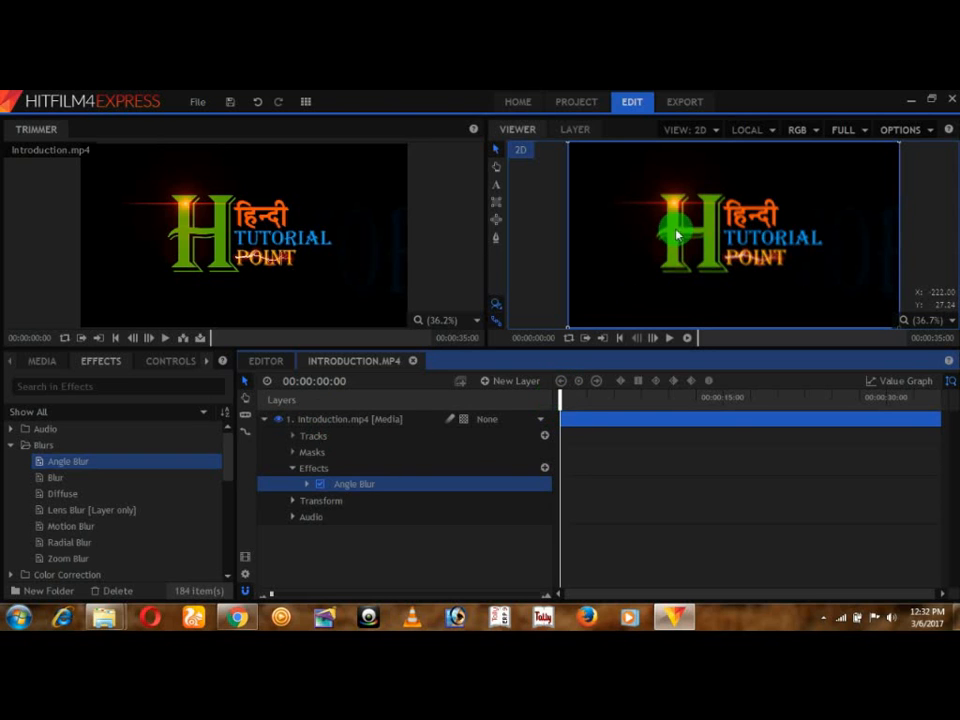
Set the Angle Blur effect's Length to 0 px on the Introduction.mp4 layer
click(306, 486)
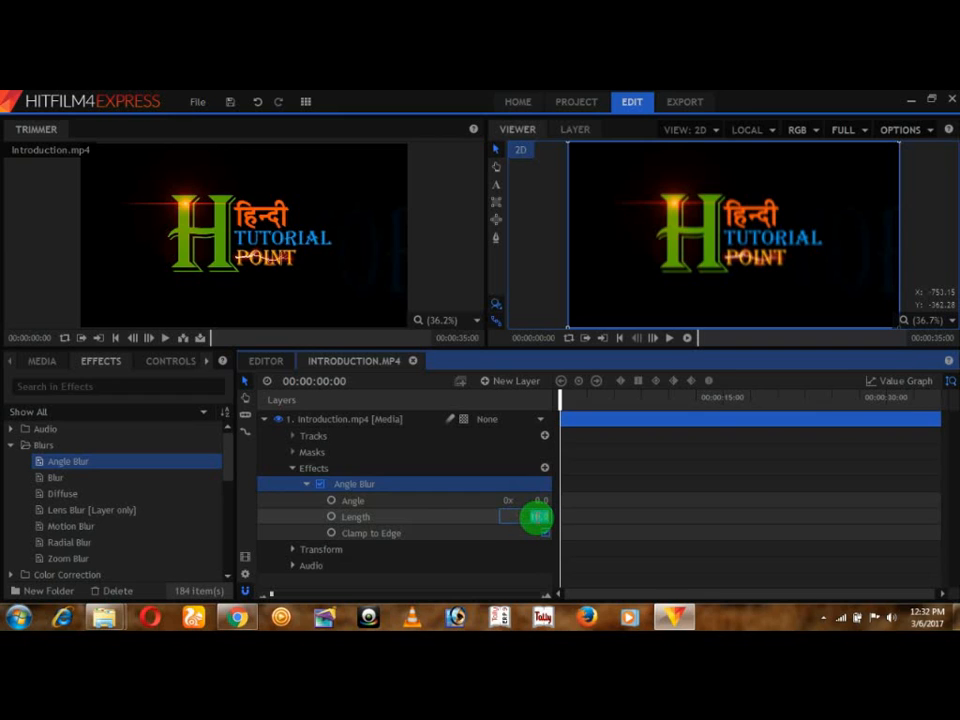
click(537, 516)
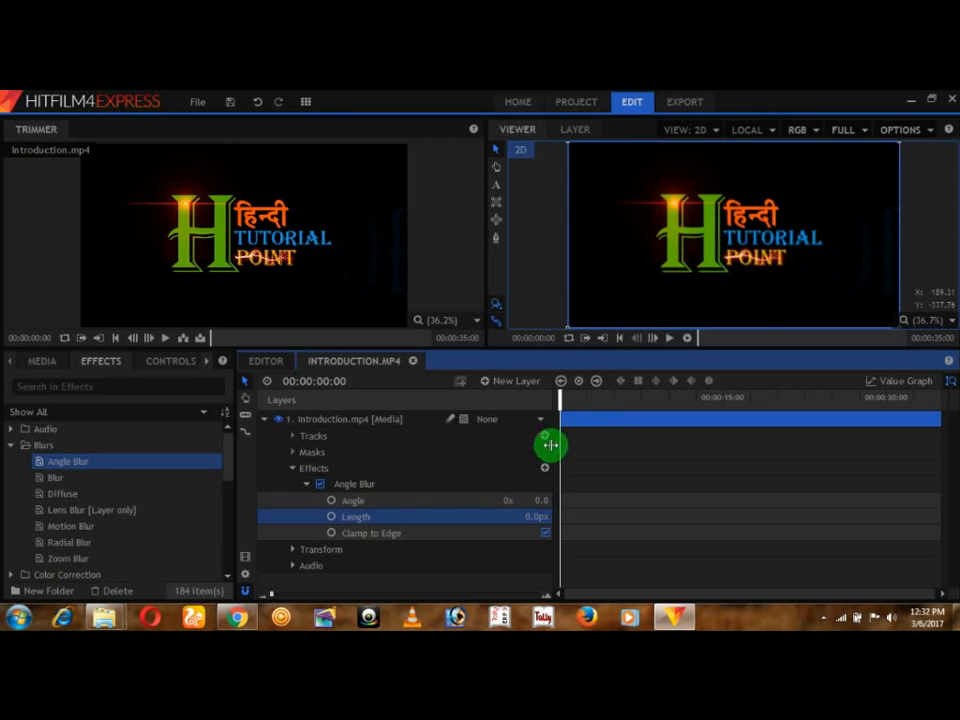
drag(543, 509, 337, 523)
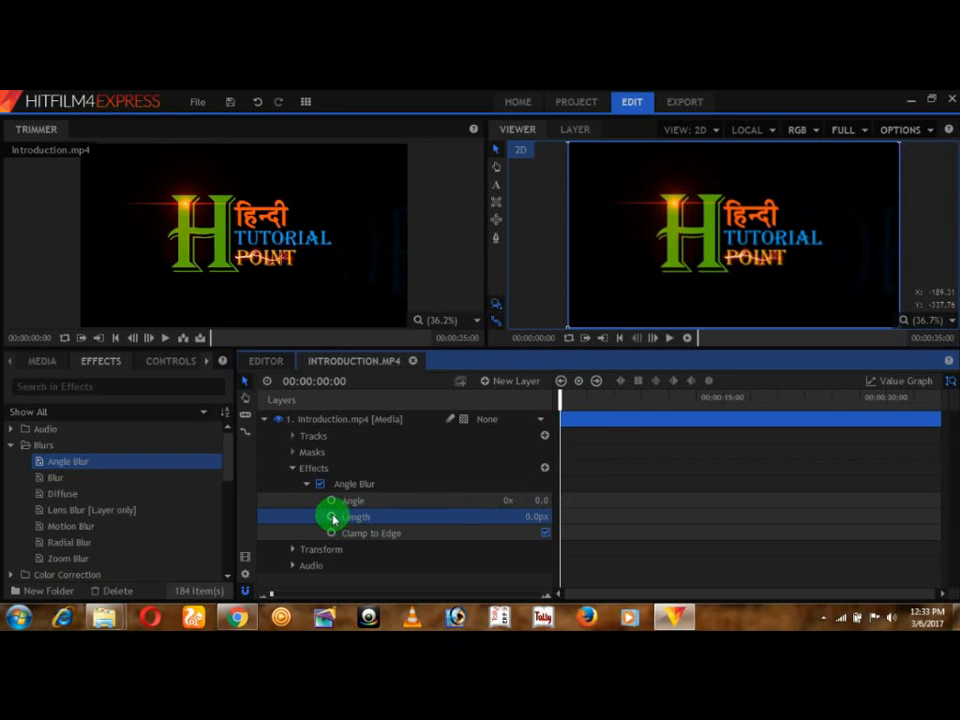
Turn on keyframing for the Angle Blur's Length with a first keyframe at 00:00:00:00
drag(334, 518, 337, 505)
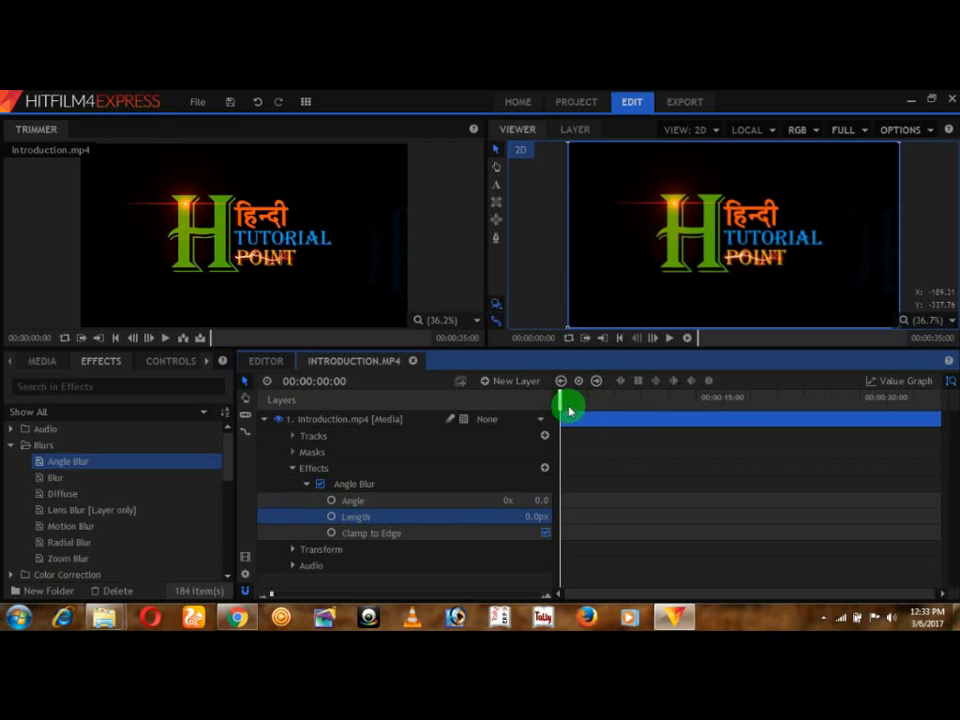
drag(560, 399, 527, 401)
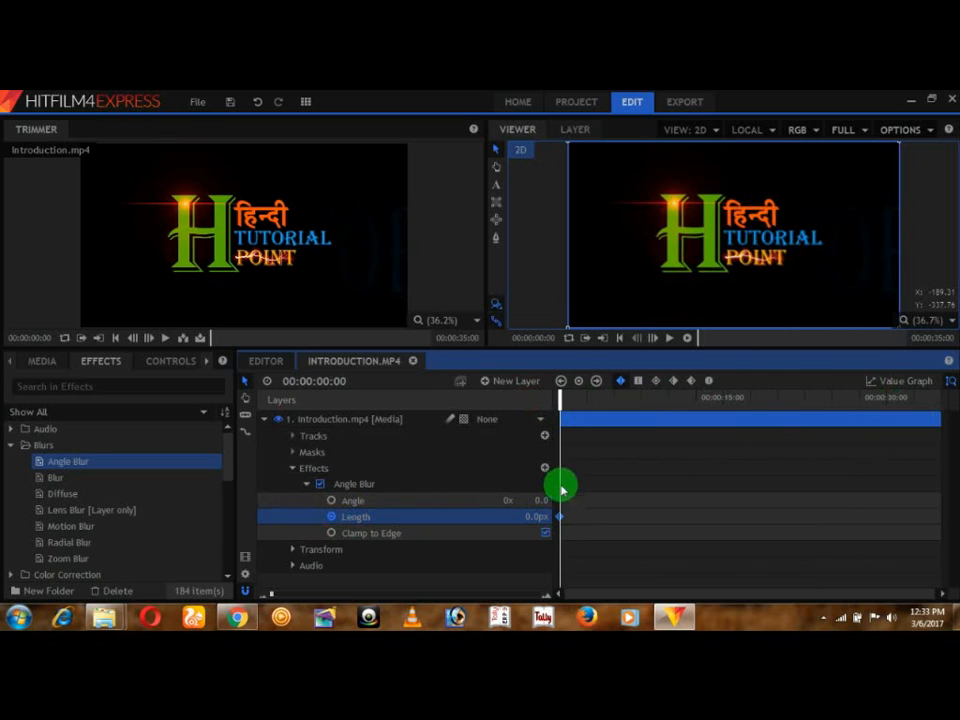
drag(559, 400, 510, 400)
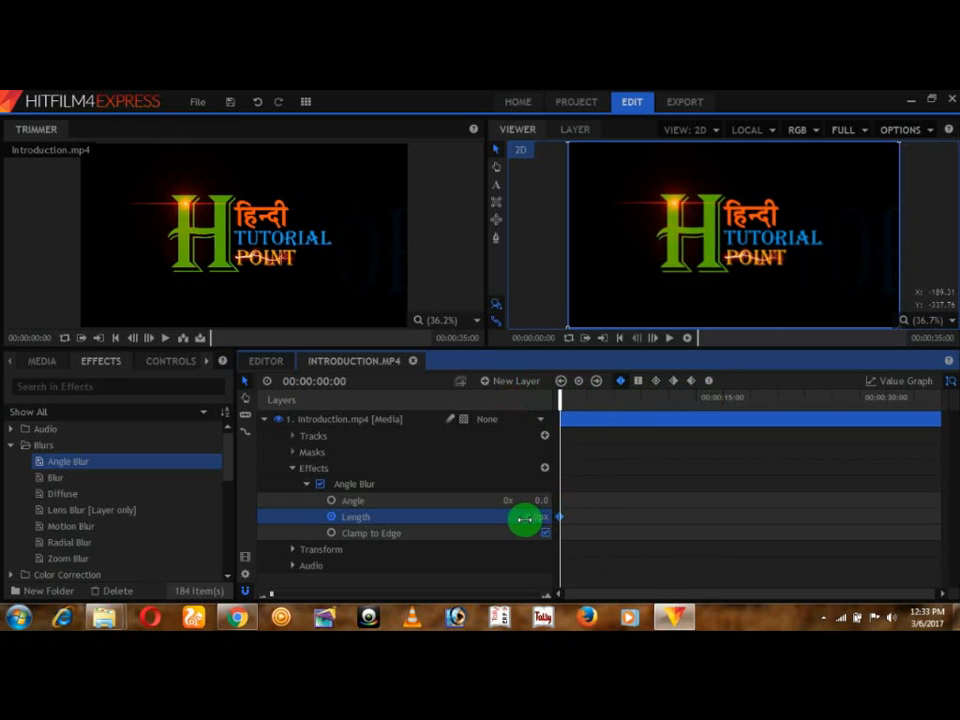
drag(524, 519, 525, 519)
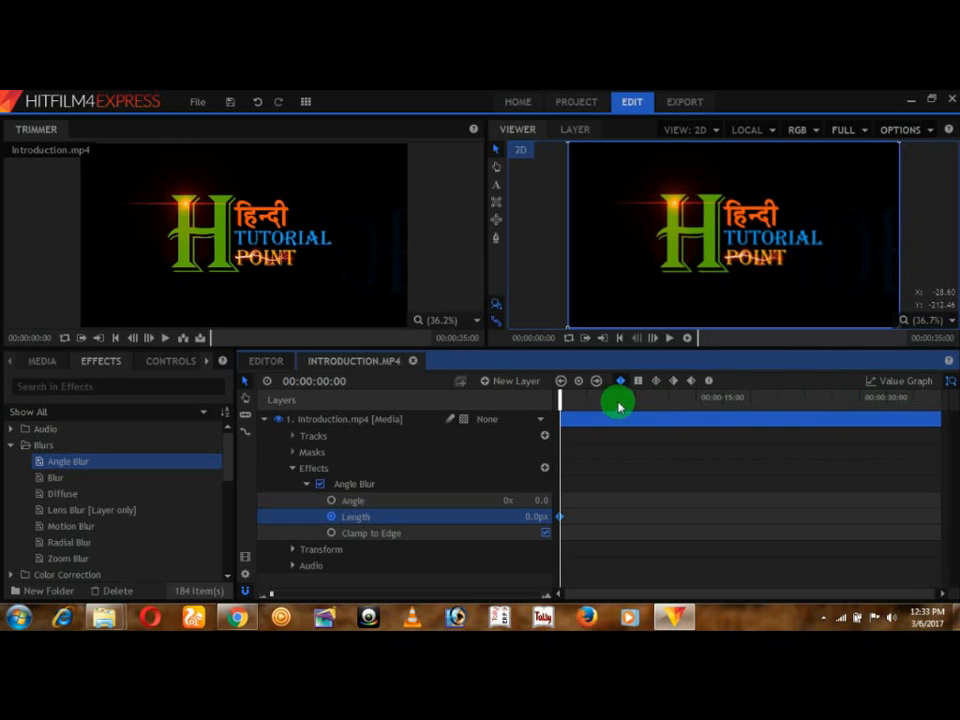
Add a Length keyframe of 100 px to the Angle Blur at 00:00:15:02
drag(559, 402, 721, 416)
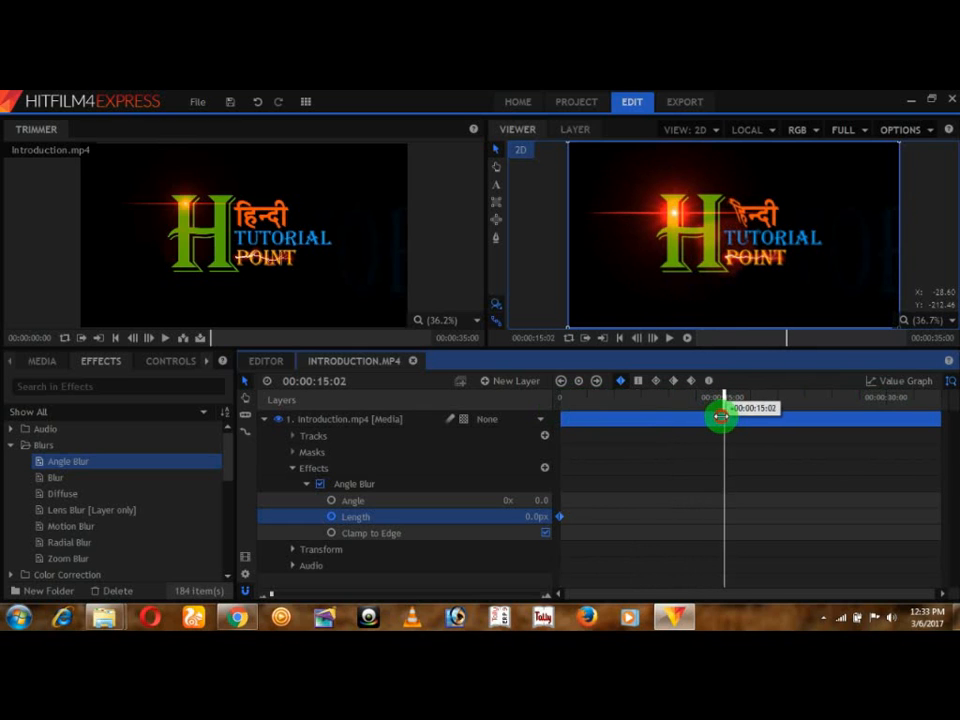
drag(526, 515, 513, 515)
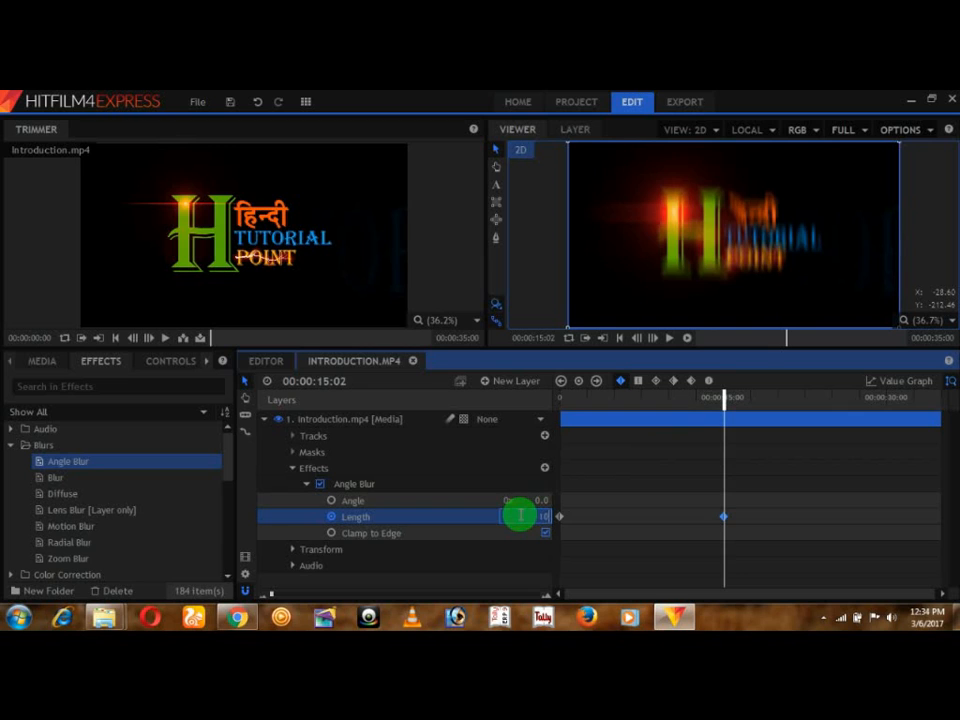
key(Return)
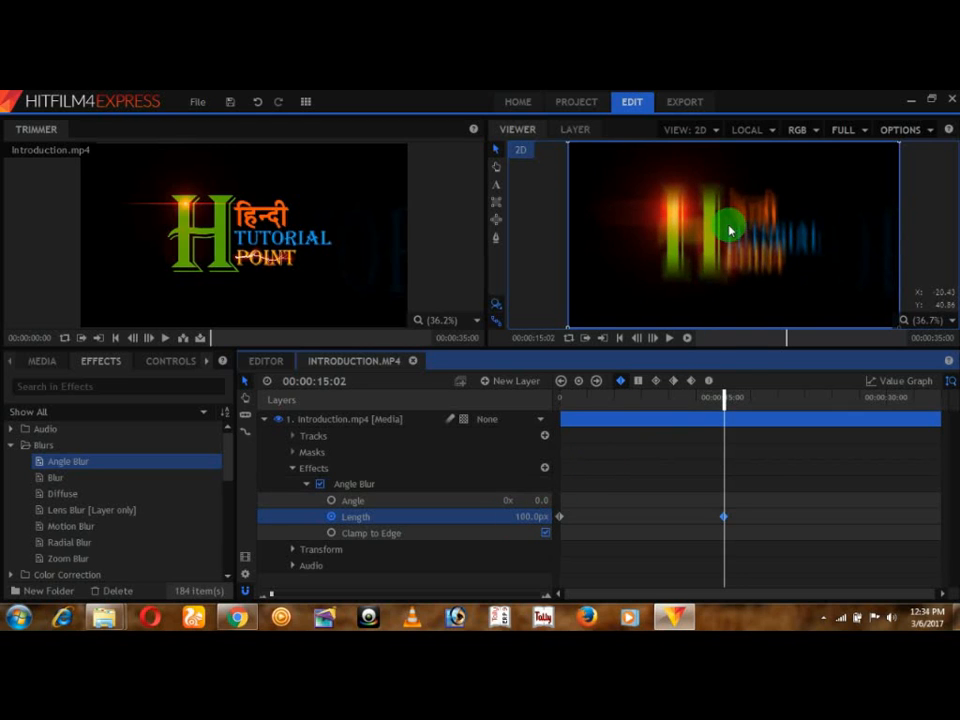
Add a Length keyframe of 0 px to the Angle Blur at 00:00:34:23
drag(726, 396, 946, 414)
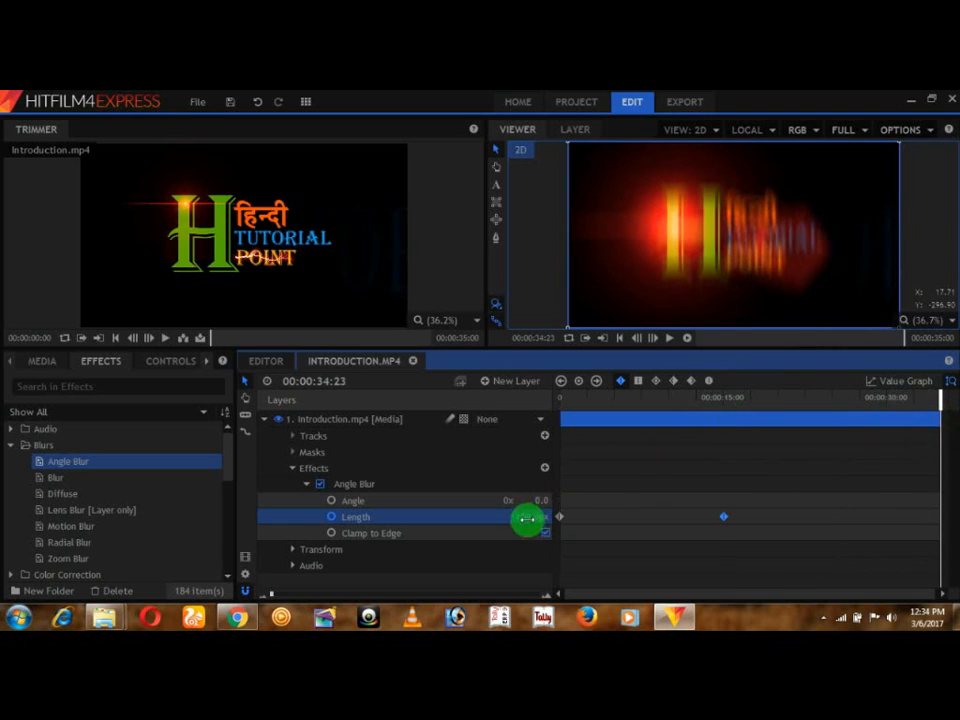
key(Return)
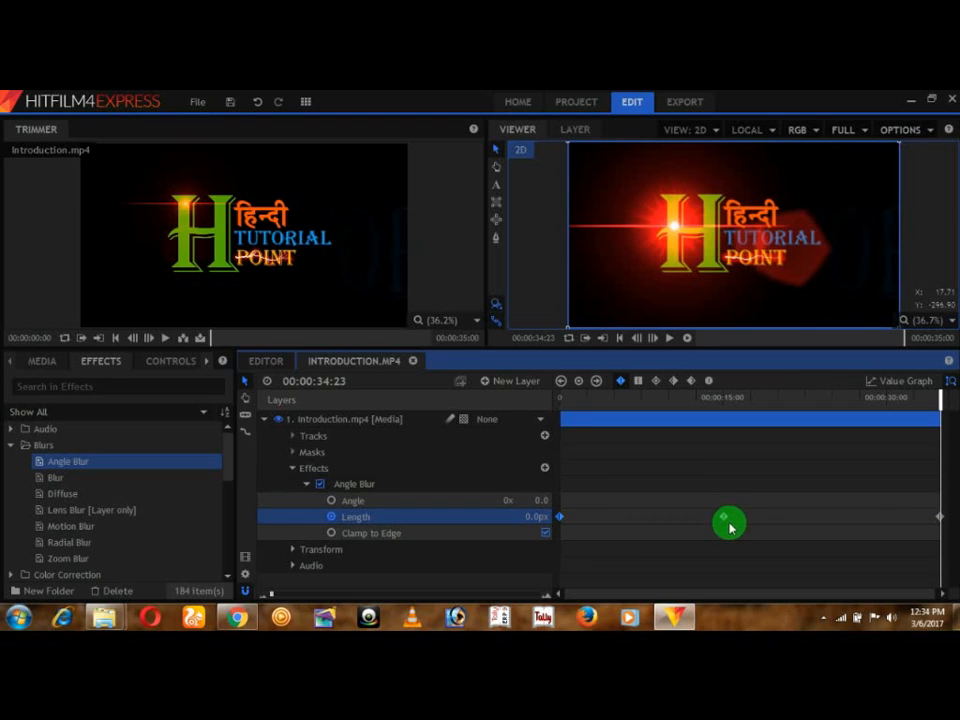
Scrub between the middle and end Length keyframes, and play the composite shot from the start to review the blur animation
drag(938, 398, 718, 405)
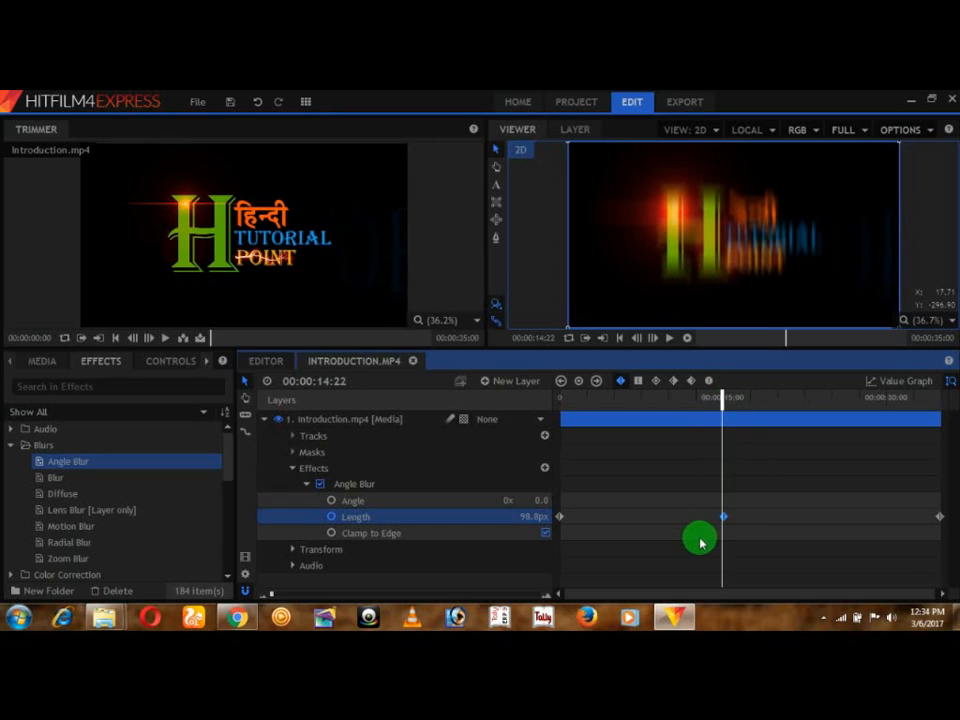
drag(722, 397, 937, 404)
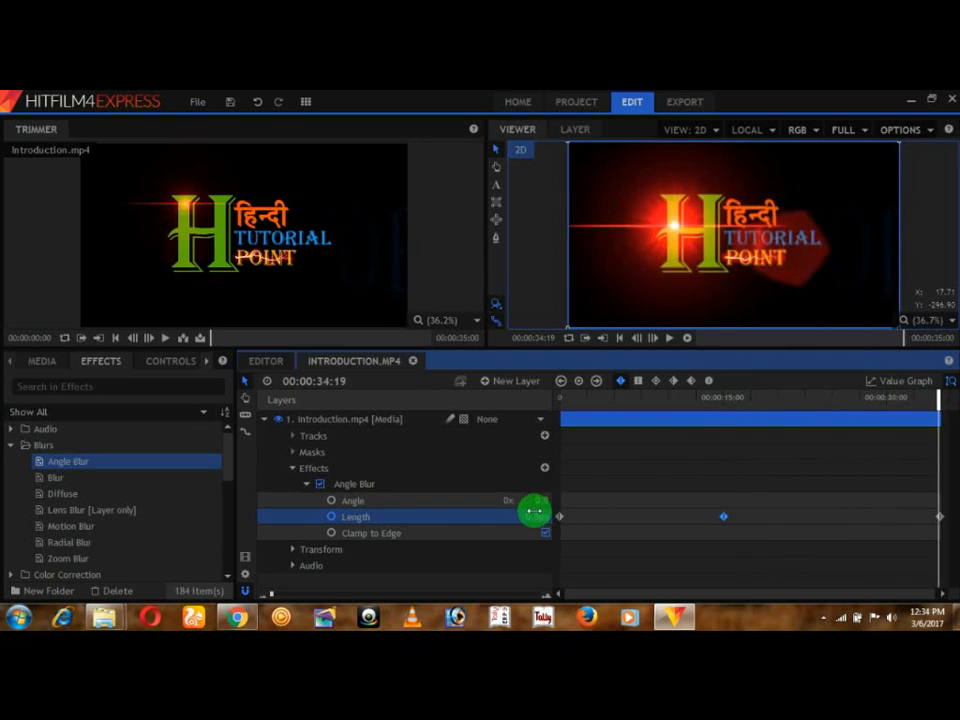
drag(941, 398, 488, 420)
click(668, 340)
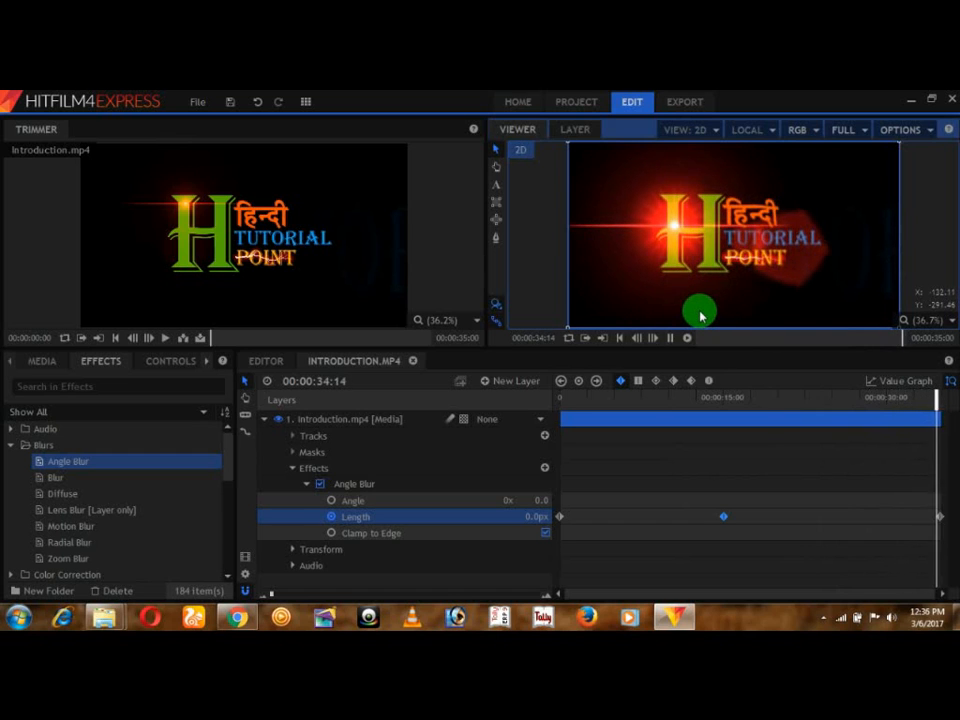
At 00:00:00:00, turn on keyframing for the Angle Blur's Angle, setting Angle to 302x 230.0 and Length to 71 px
drag(933, 428, 506, 406)
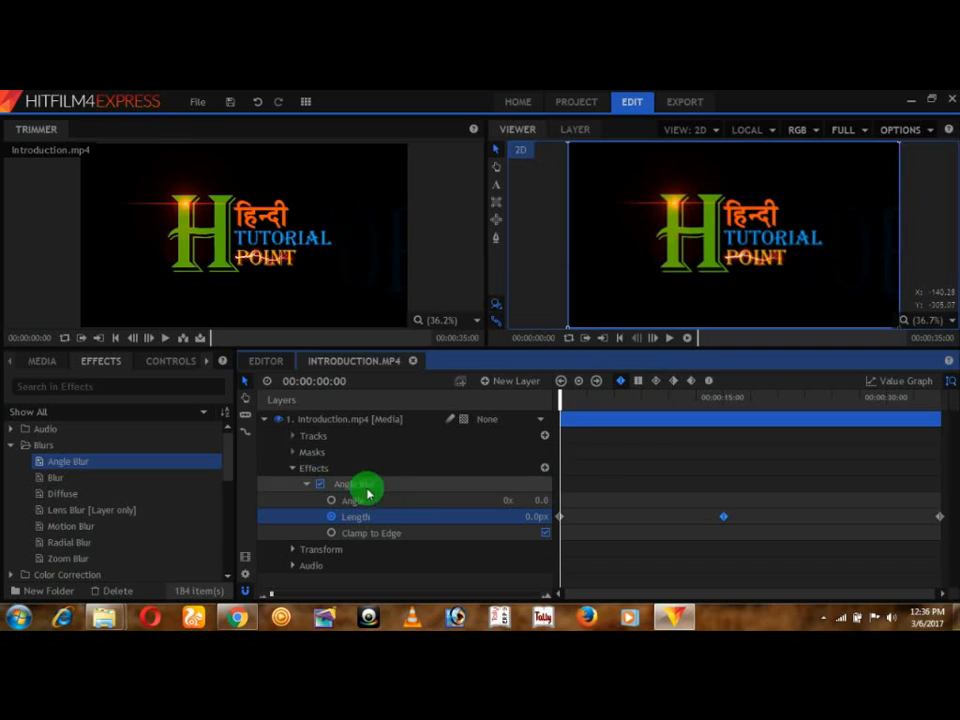
click(332, 501)
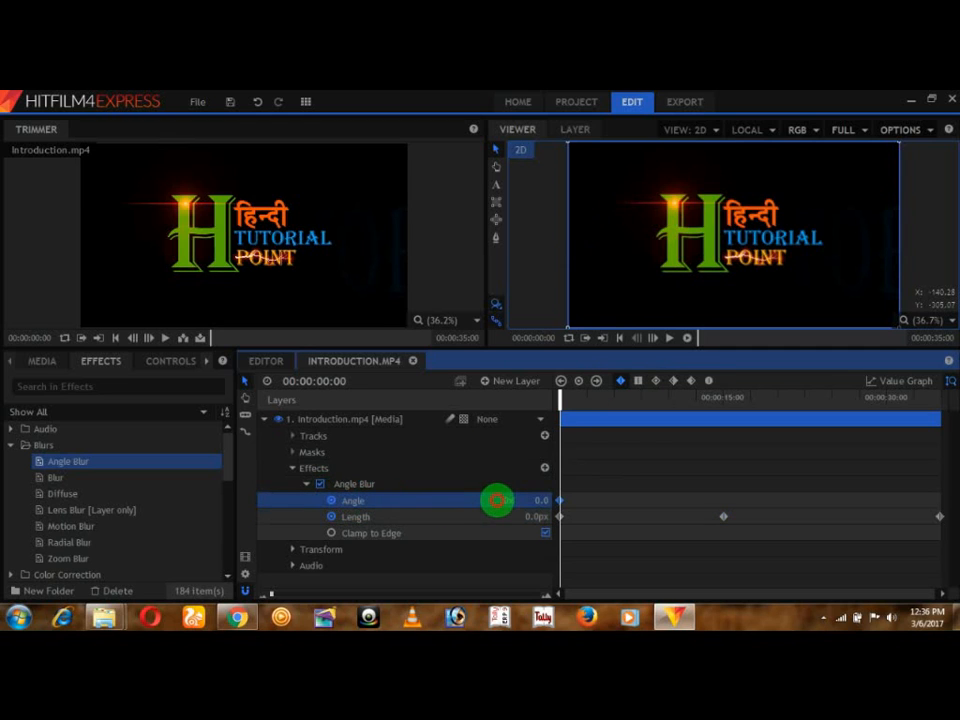
drag(497, 500, 531, 500)
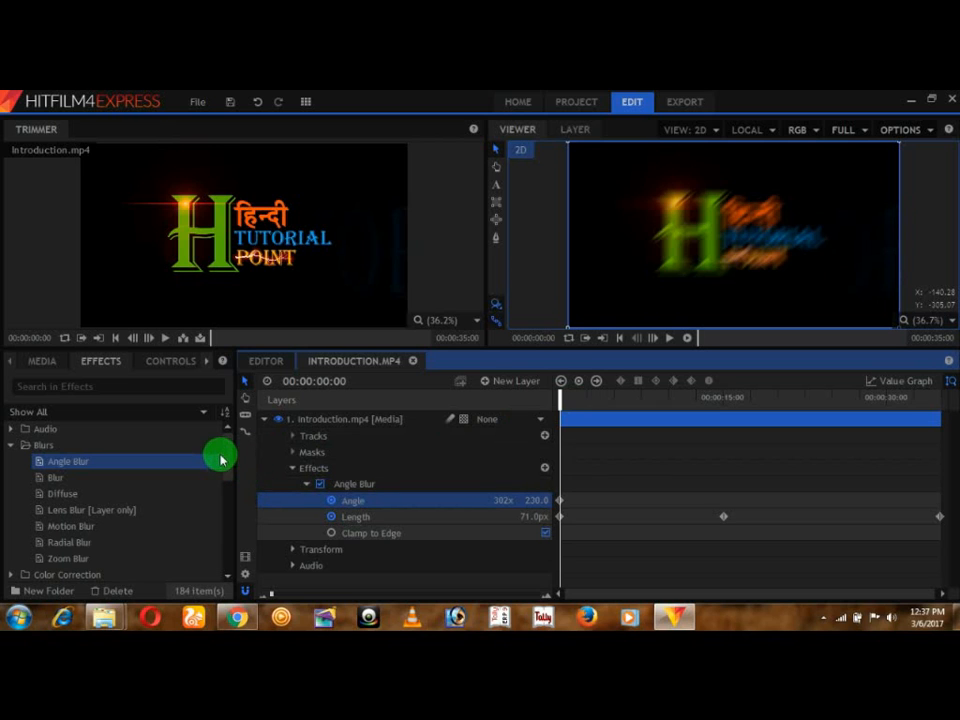
click(12, 445)
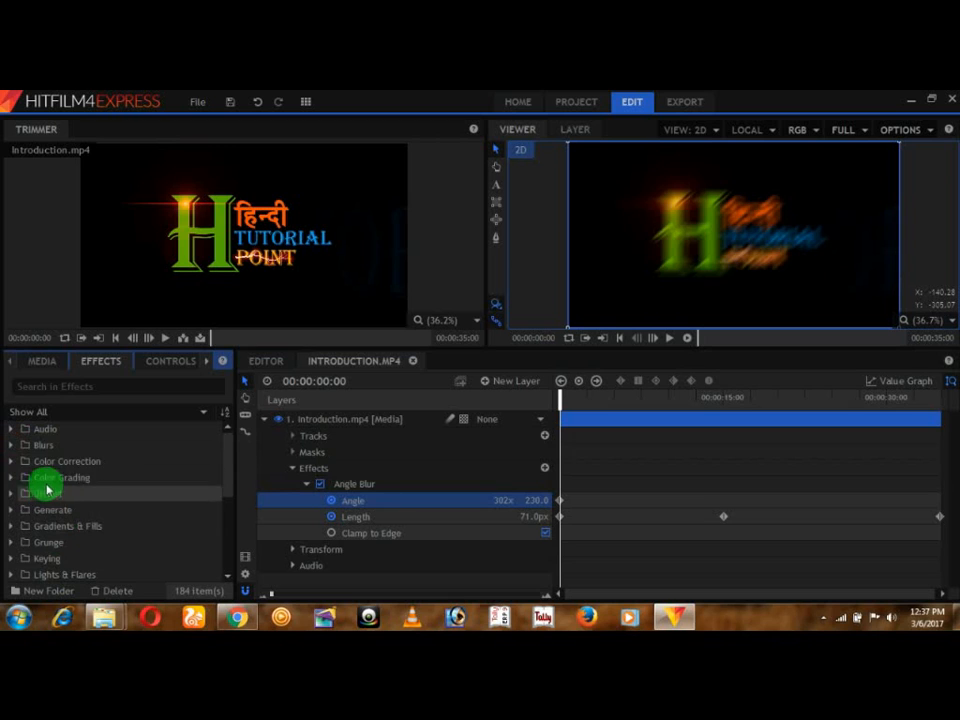